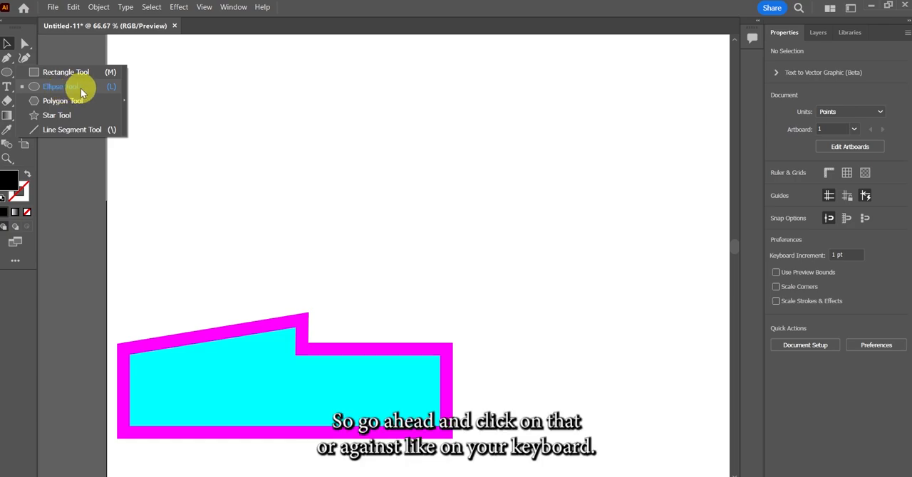
Draw a circle about 133 pt wide and beside it a circle about 90 pt wide, reduced to a narrow upper-right pie wedge
{"action": "left_click", "coordinate": [80, 92]}
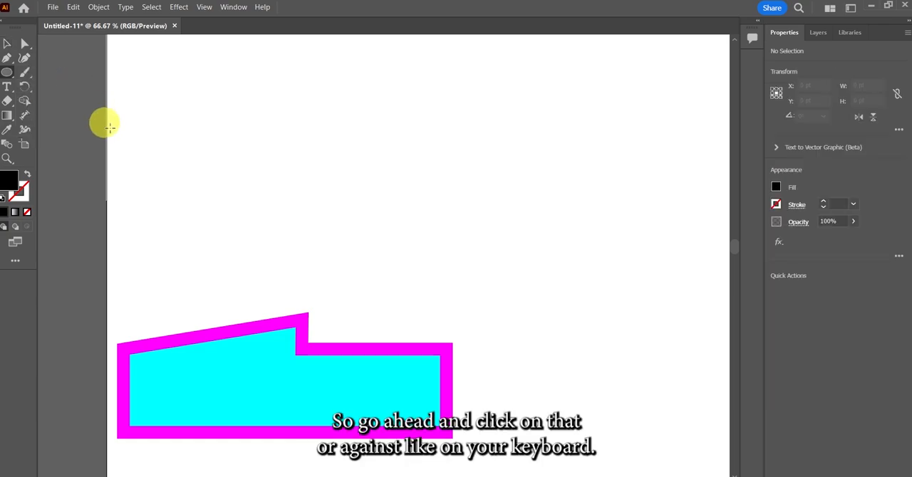
{"action": "left_click_drag", "start_coordinate": [208, 135], "coordinate": [292, 181]}
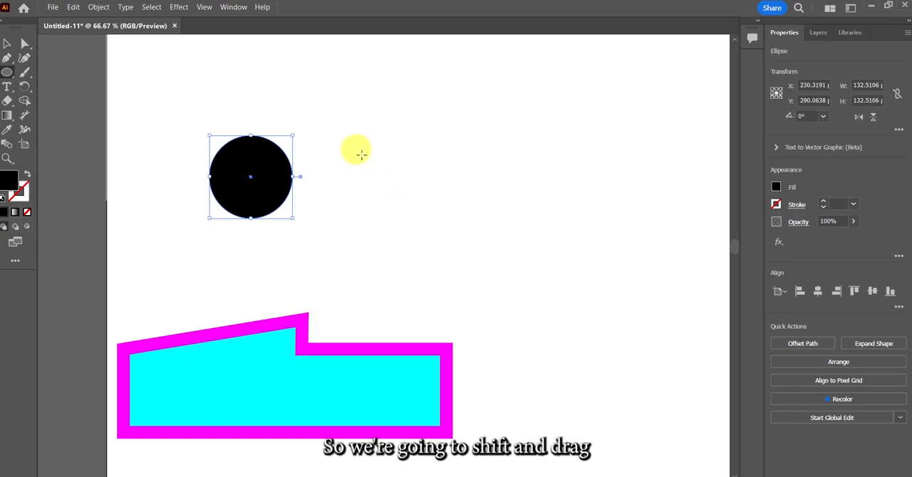
{"action": "left_click_drag", "start_coordinate": [362, 154], "coordinate": [418, 201]}
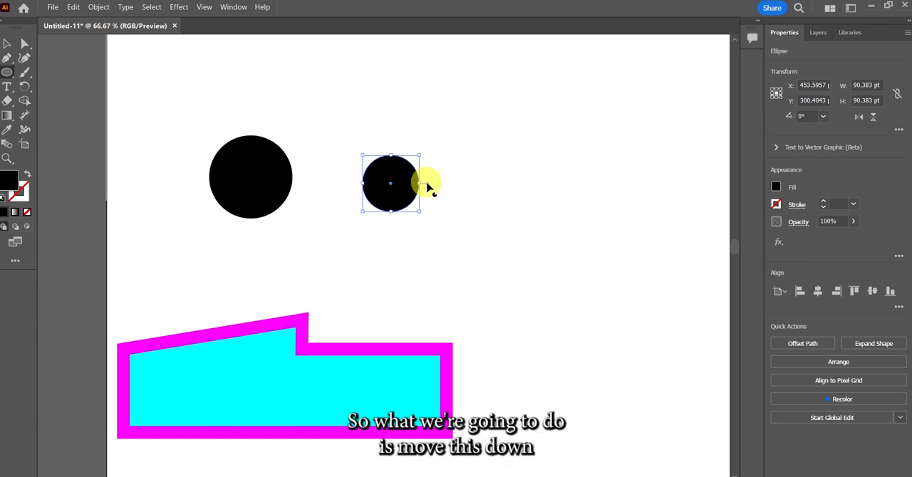
{"action": "mouse_move", "coordinate": [427, 185]}
{"action": "left_mouse_down"}
{"action": "mouse_move", "coordinate": [415, 220]}
{"action": "mouse_move", "coordinate": [370, 204]}
{"action": "mouse_move", "coordinate": [363, 186]}
{"action": "mouse_move", "coordinate": [366, 165]}
{"action": "mouse_move", "coordinate": [384, 158]}
{"action": "mouse_move", "coordinate": [421, 186]}
{"action": "mouse_move", "coordinate": [425, 173]}
{"action": "left_mouse_up"}
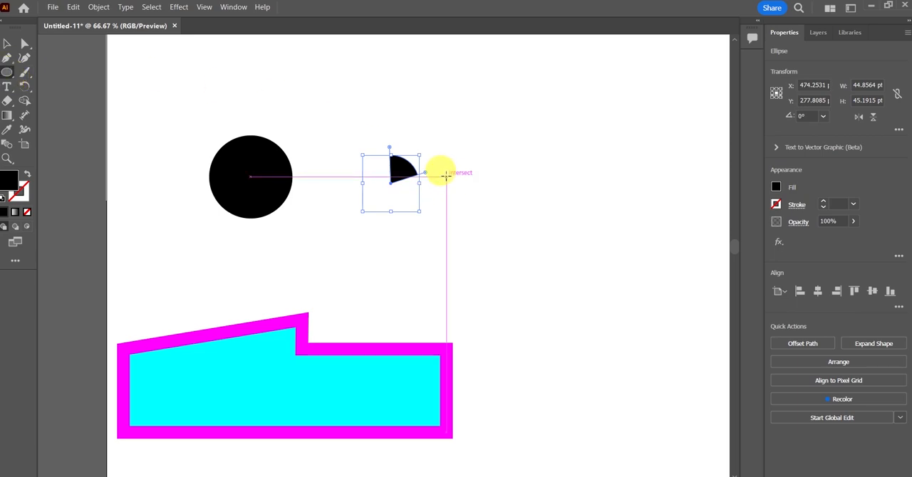
Draw a third circle about 111 pt wide below the small wedge and reduce it to a left-facing pie wedge
{"action": "left_click_drag", "start_coordinate": [447, 177], "coordinate": [514, 223]}
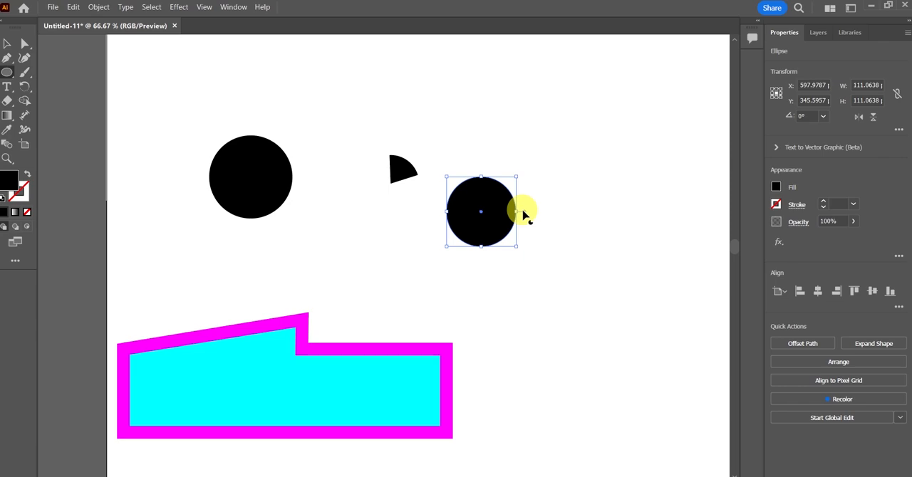
{"action": "left_click_drag", "start_coordinate": [523, 212], "coordinate": [444, 172]}
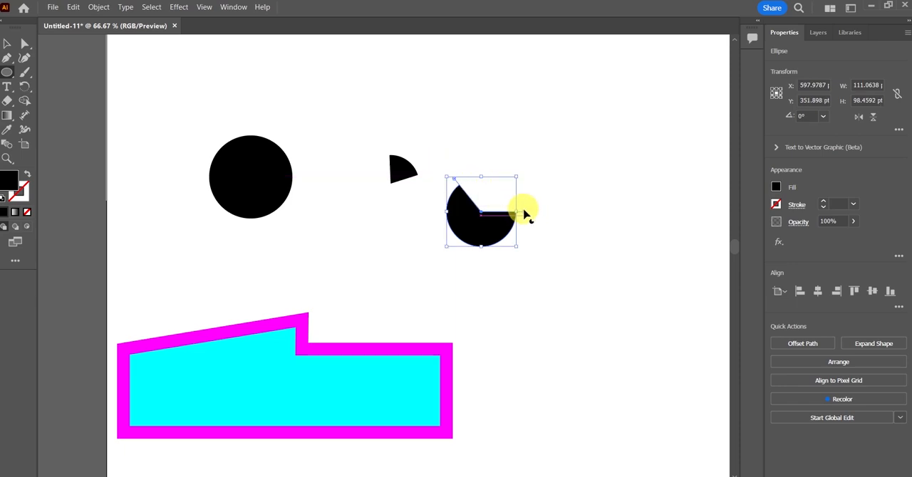
{"action": "left_click_drag", "start_coordinate": [524, 214], "coordinate": [443, 277]}
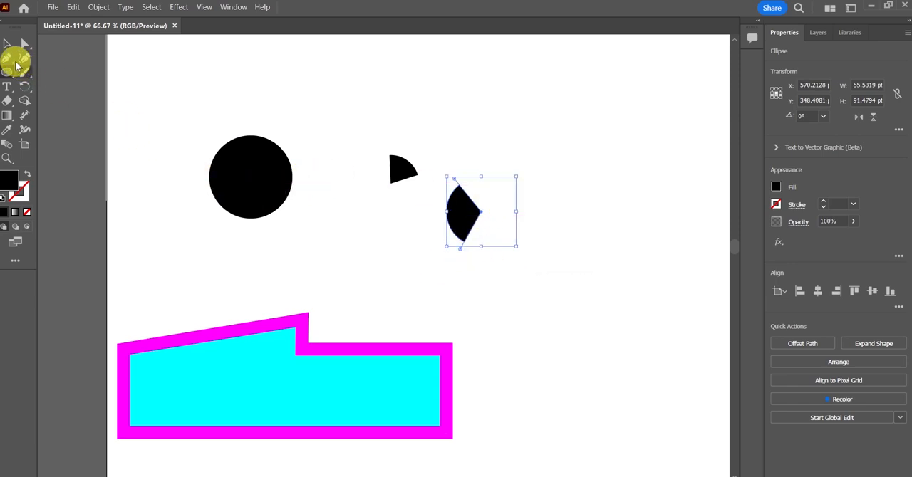
Move the large circle to the far side of both wedges and fill it with a medium brown swatch
{"action": "left_click", "coordinate": [7, 43]}
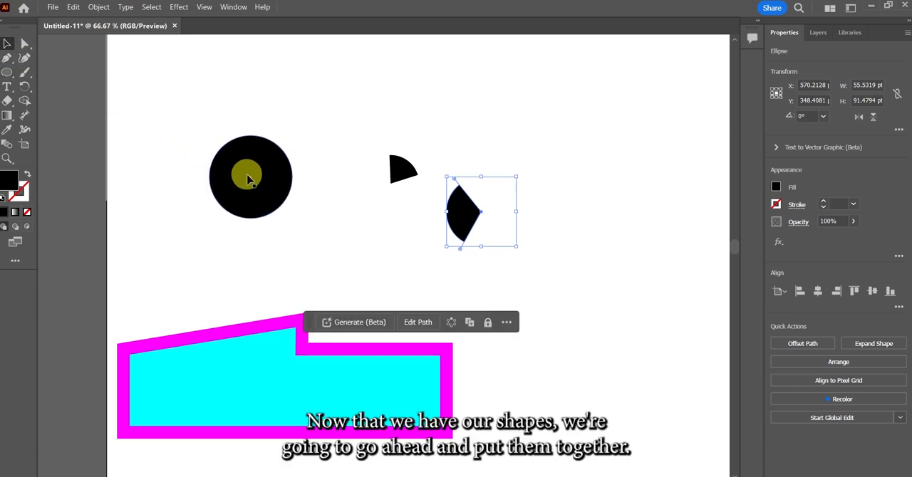
{"action": "left_click_drag", "start_coordinate": [243, 173], "coordinate": [568, 239]}
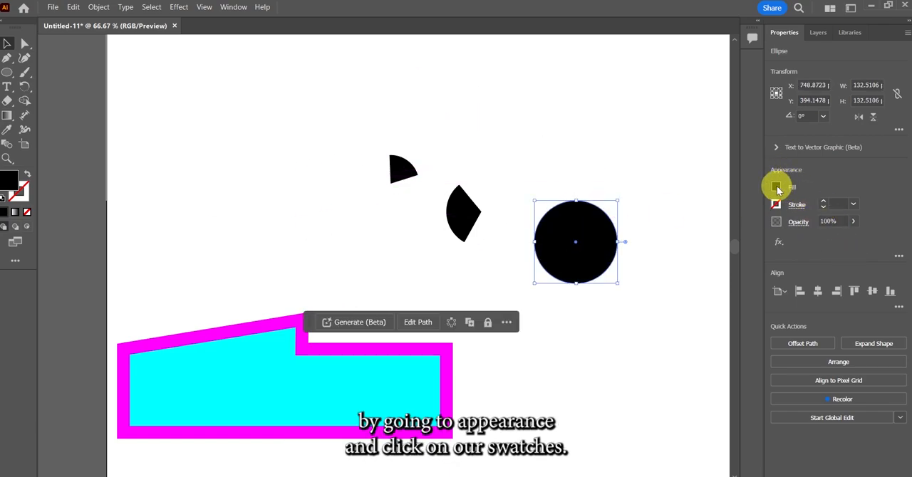
{"action": "left_click", "coordinate": [776, 187]}
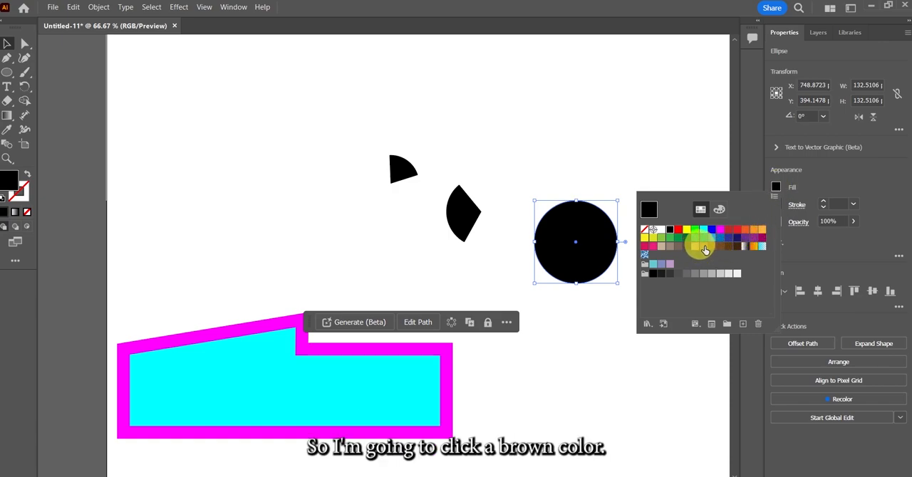
{"action": "left_click", "coordinate": [705, 250]}
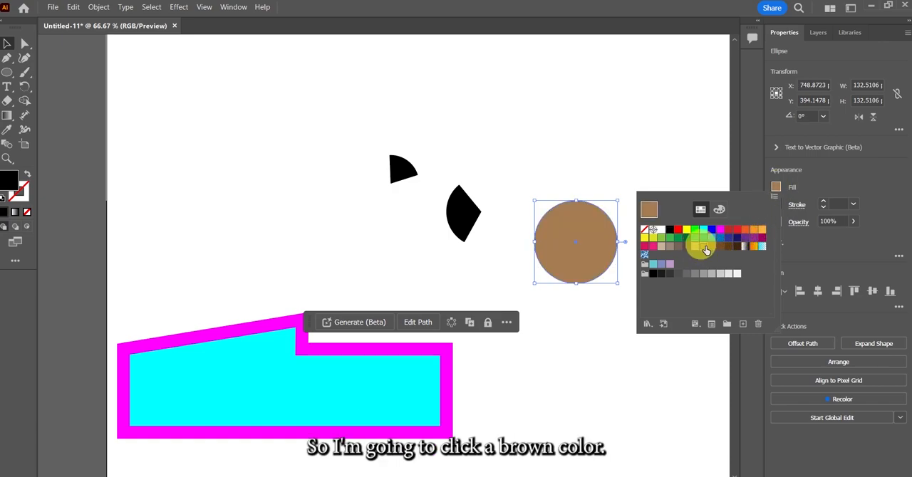
{"action": "left_click", "coordinate": [504, 146]}
Place the small black wedge on the brown circle's upper-left edge as the eye, rotated so its curved side faces lower right
{"action": "left_click_drag", "start_coordinate": [401, 176], "coordinate": [552, 232]}
{"action": "left_click_drag", "start_coordinate": [571, 269], "coordinate": [543, 202]}
{"action": "left_click_drag", "start_coordinate": [565, 228], "coordinate": [551, 245]}
{"action": "left_click", "coordinate": [491, 246]}
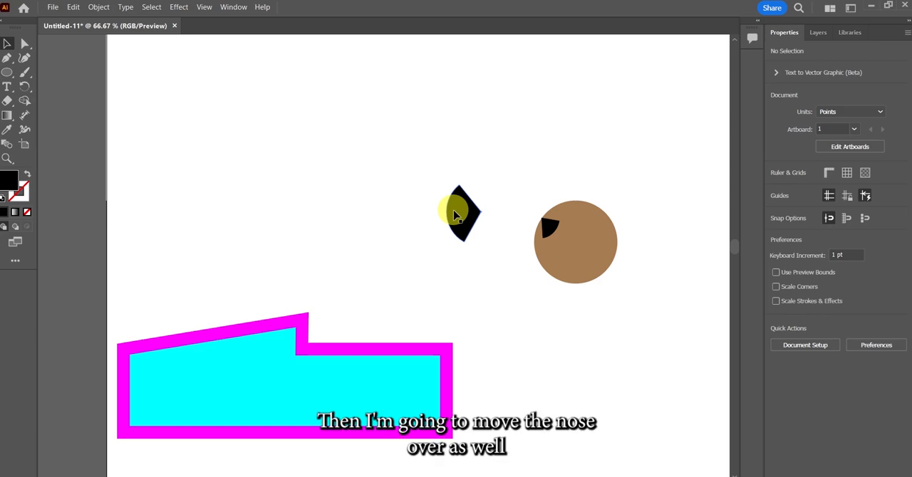
Move the larger wedge below-left of the head, rotate it about 85° so its arc faces down, and fill it with the head's brown
{"action": "left_click_drag", "start_coordinate": [454, 215], "coordinate": [506, 271]}
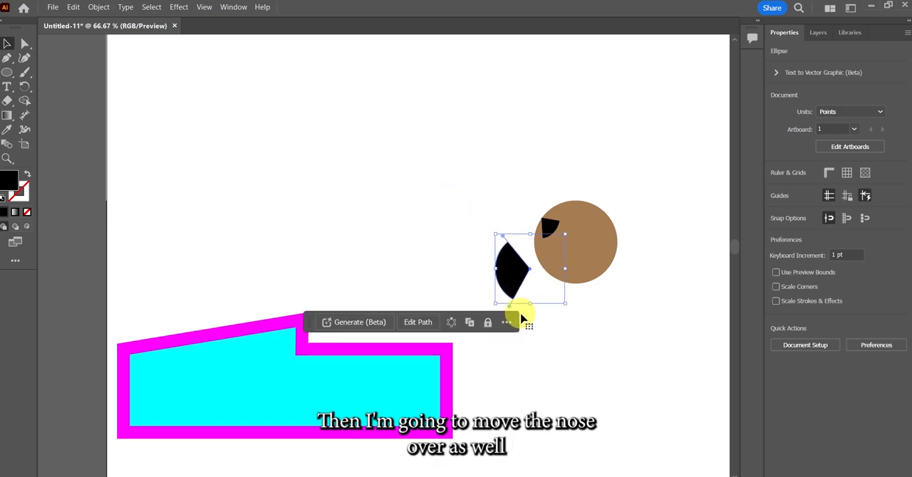
{"action": "left_click_drag", "start_coordinate": [567, 308], "coordinate": [592, 215]}
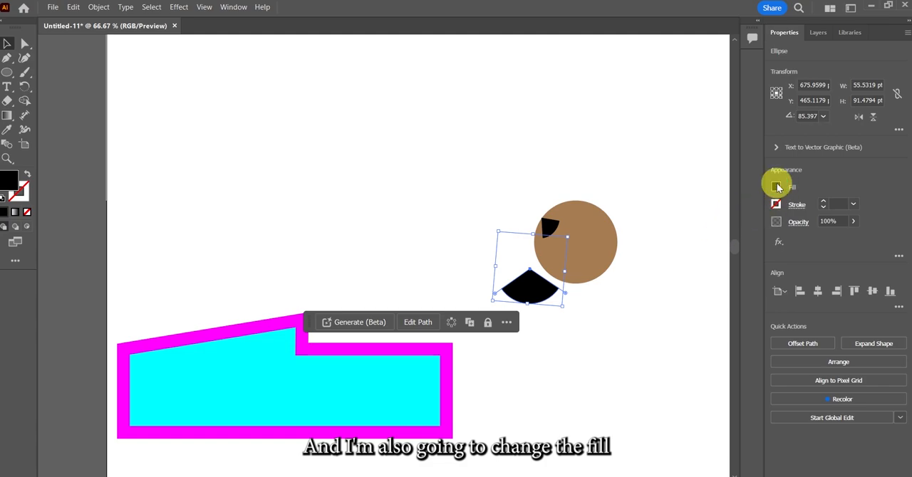
{"action": "left_click", "coordinate": [777, 187]}
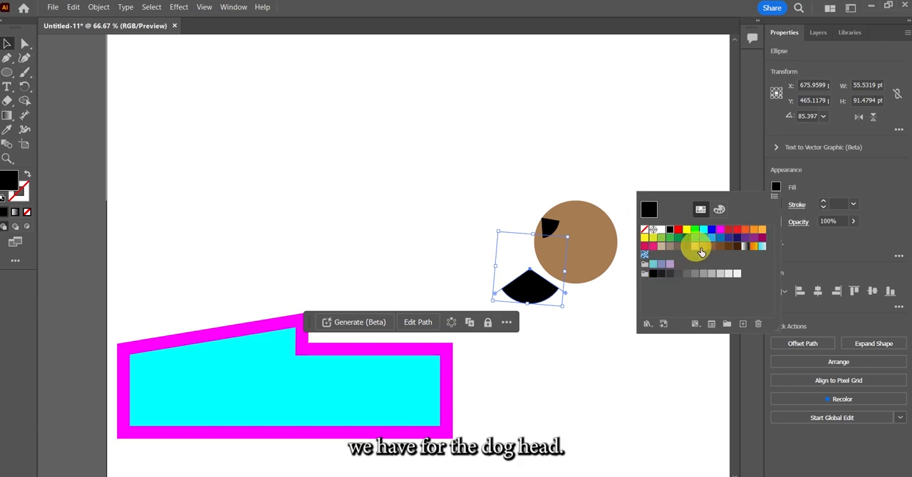
{"action": "left_click", "coordinate": [700, 247]}
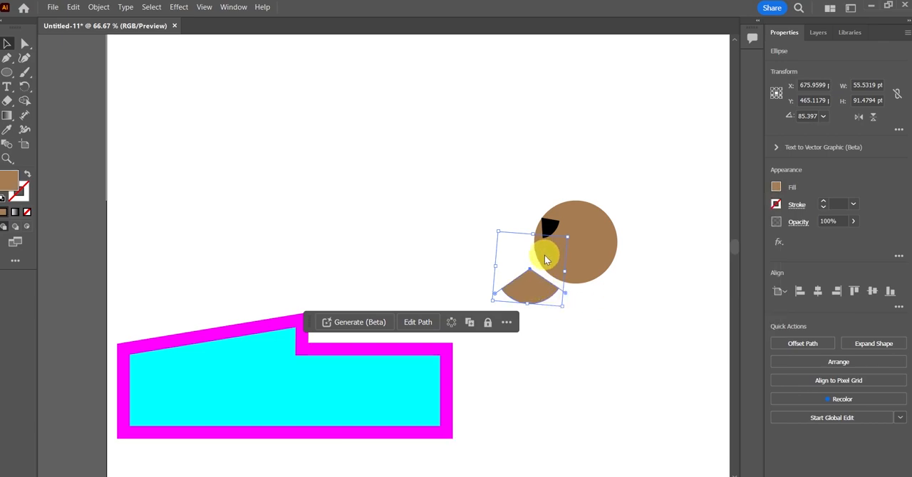
Attach the brown wedge to the head as a snout, enlarge it to about 59 × 97 pt and tilt it to about 72°
{"action": "left_click_drag", "start_coordinate": [531, 290], "coordinate": [539, 263]}
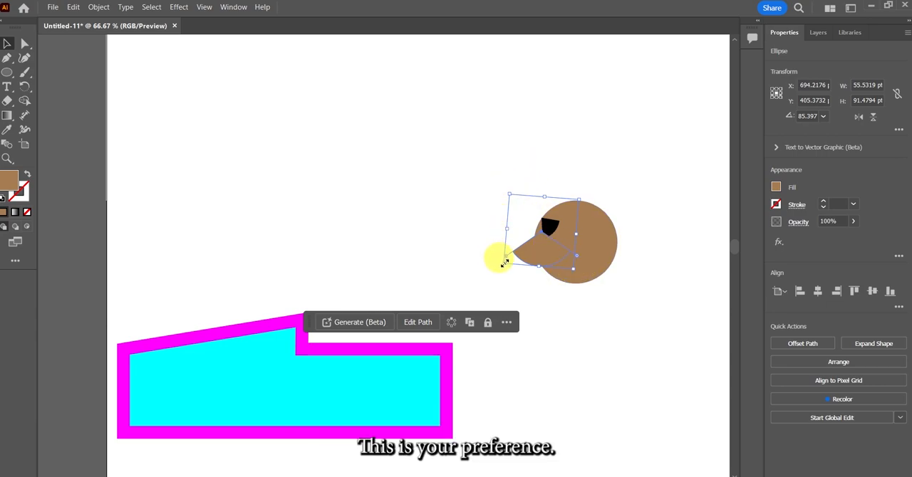
{"action": "left_click_drag", "start_coordinate": [504, 260], "coordinate": [498, 265]}
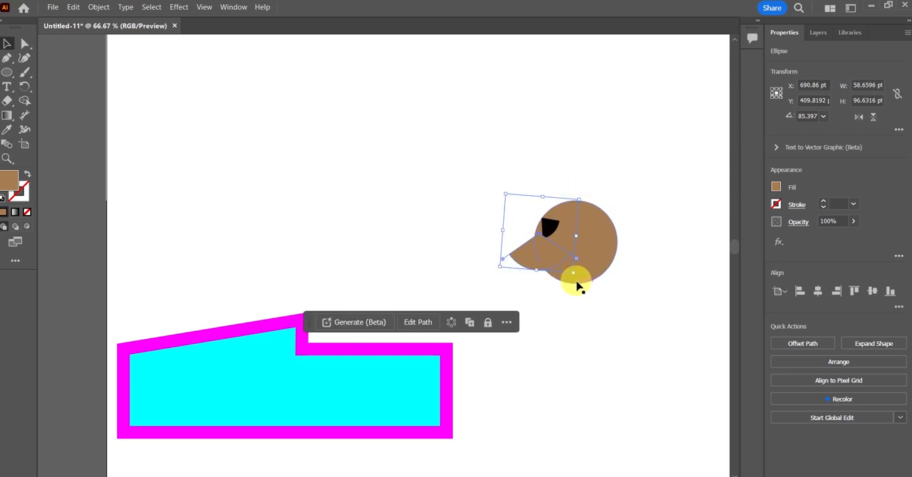
{"action": "left_click_drag", "start_coordinate": [503, 190], "coordinate": [513, 180]}
{"action": "left_click_drag", "start_coordinate": [532, 258], "coordinate": [534, 256]}
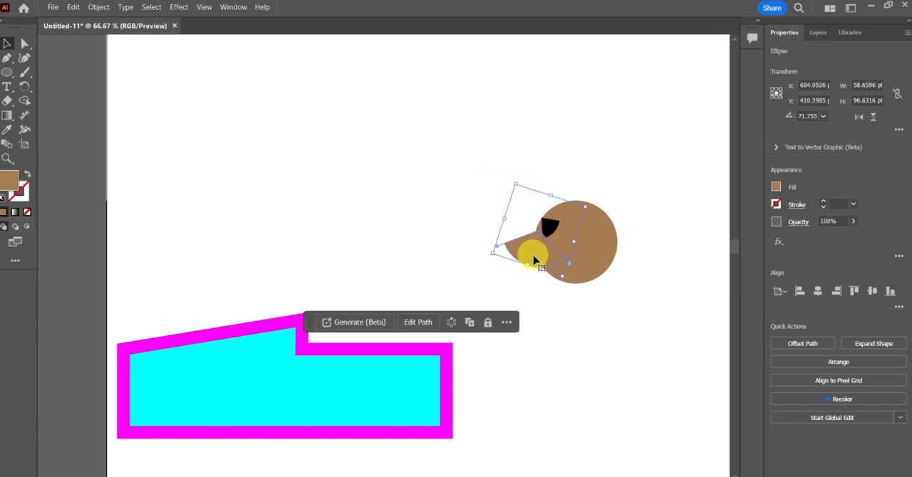
{"action": "left_click", "coordinate": [525, 322]}
Shift the black eye slightly to the right on the head and bring it to the front
{"action": "mouse_move", "coordinate": [550, 228]}
{"action": "left_mouse_down"}
{"action": "mouse_move", "coordinate": [546, 209]}
{"action": "mouse_move", "coordinate": [549, 224]}
{"action": "mouse_move", "coordinate": [536, 210]}
{"action": "mouse_move", "coordinate": [550, 231]}
{"action": "left_mouse_up"}
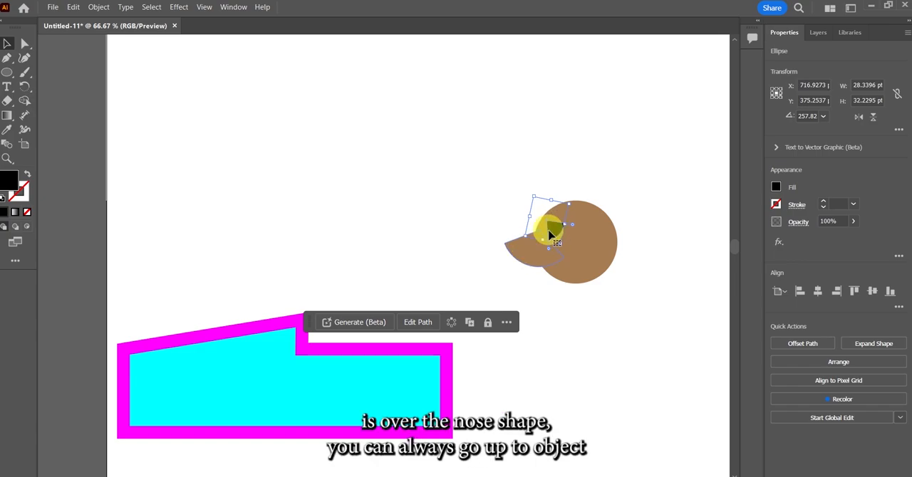
{"action": "left_click", "coordinate": [99, 8]}
{"action": "mouse_move", "coordinate": [109, 31]}
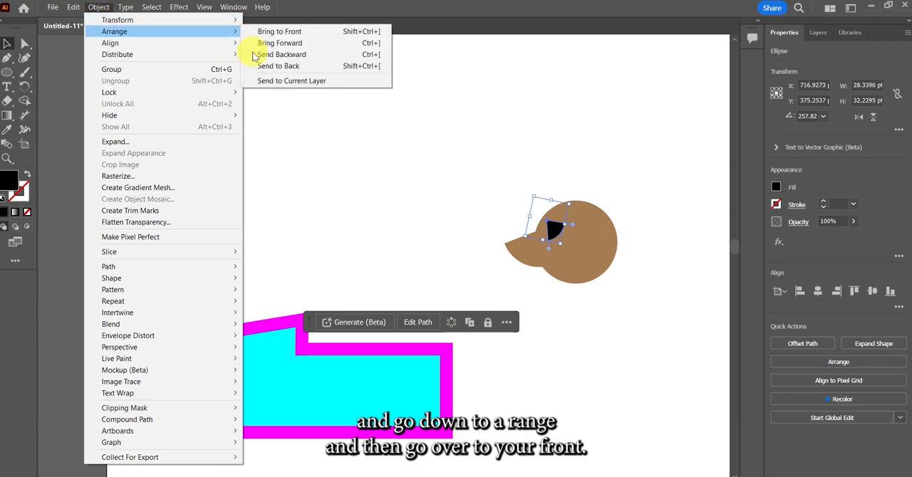
{"action": "left_click", "coordinate": [300, 33]}
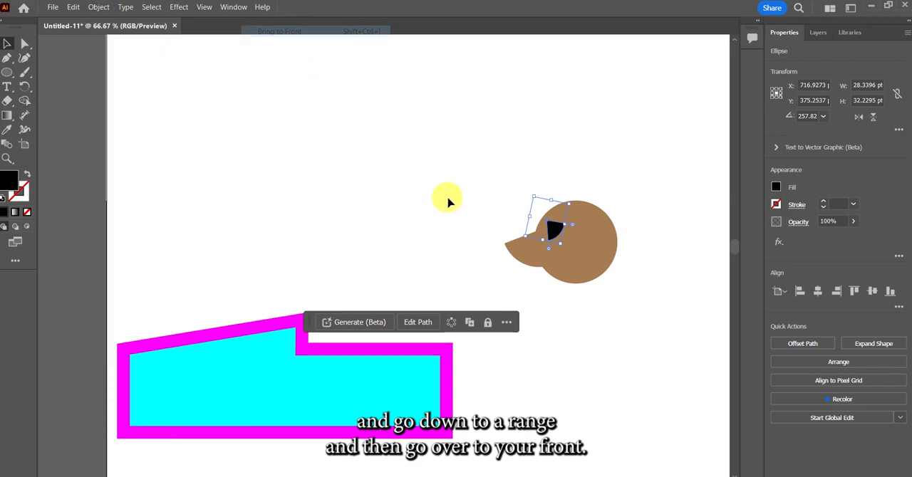
{"action": "left_click", "coordinate": [480, 240]}
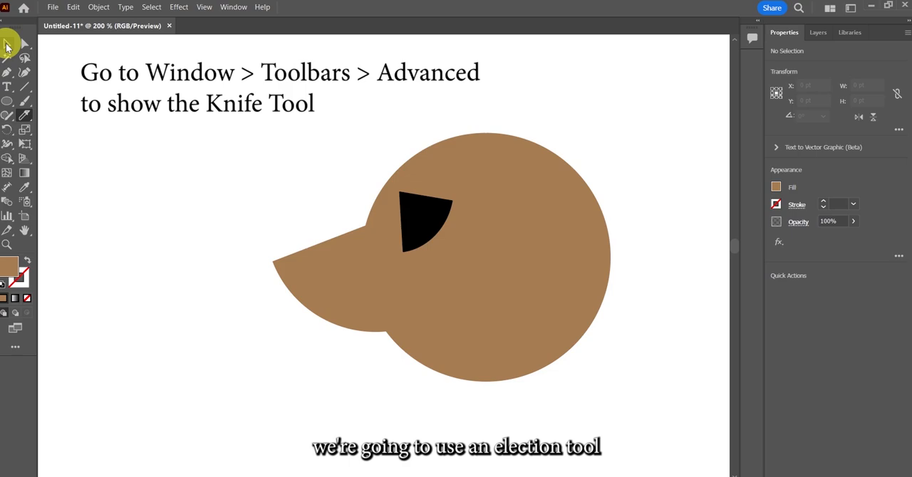
Cut off the pointed tip of the brown snout with the Knife tool
{"action": "left_click", "coordinate": [7, 45]}
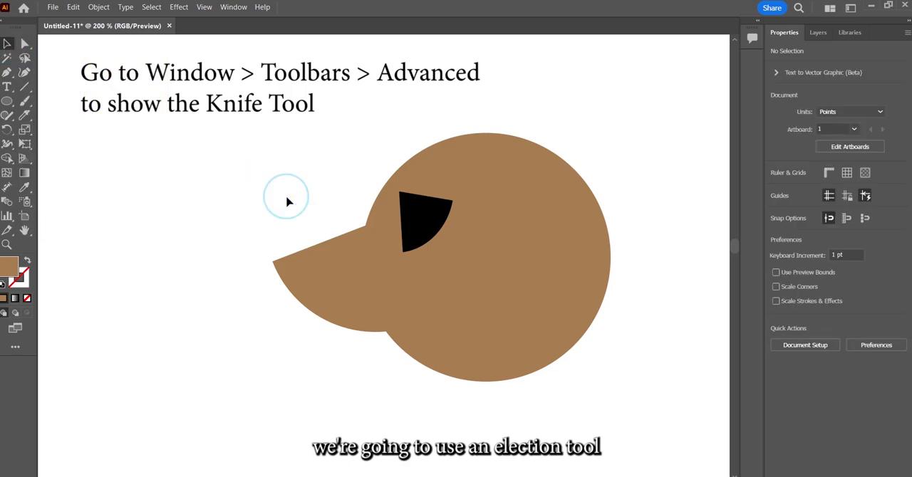
{"action": "left_click", "coordinate": [326, 281]}
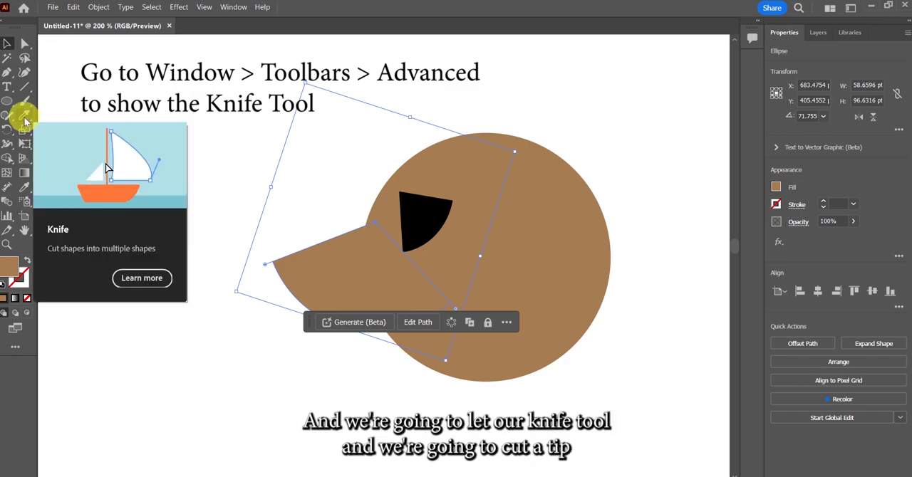
{"action": "left_click", "coordinate": [25, 120]}
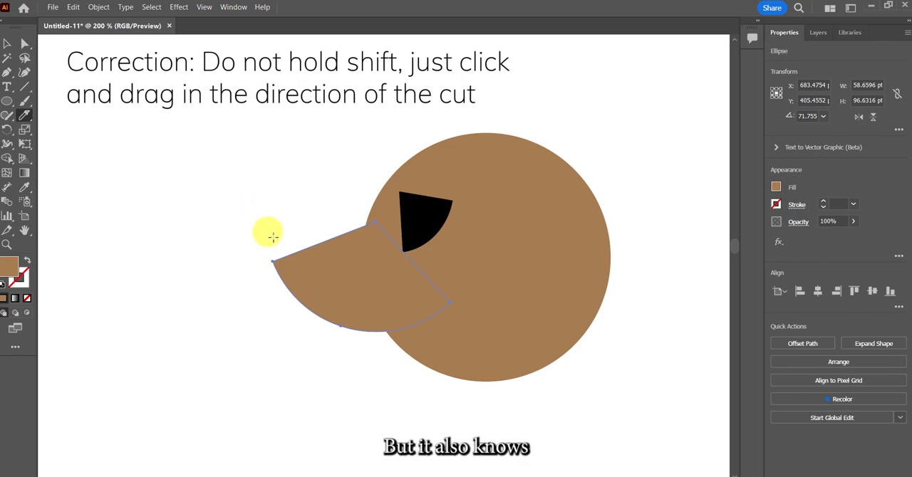
{"action": "mouse_move", "coordinate": [285, 238]}
{"action": "left_mouse_down"}
{"action": "mouse_move", "coordinate": [283, 258]}
{"action": "mouse_move", "coordinate": [242, 310]}
{"action": "left_mouse_up"}
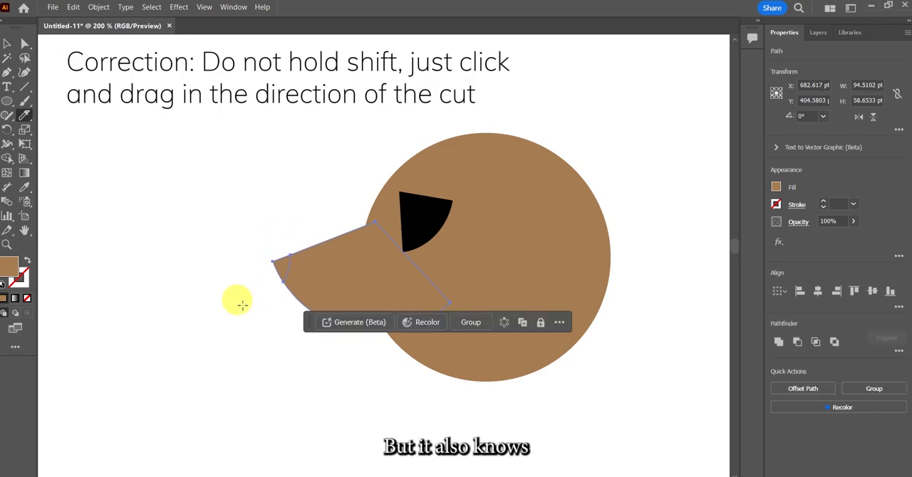
{"action": "key", "text": "v"}
{"action": "left_click", "coordinate": [211, 237]}
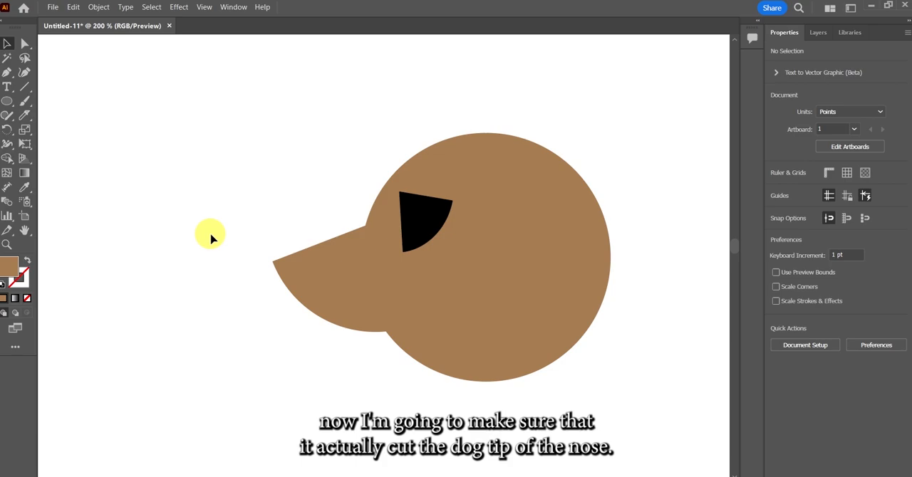
Move the cut nose tip away from the snout to check the cut, and undo the move
{"action": "left_click", "coordinate": [280, 271]}
{"action": "left_click_drag", "start_coordinate": [281, 268], "coordinate": [251, 267]}
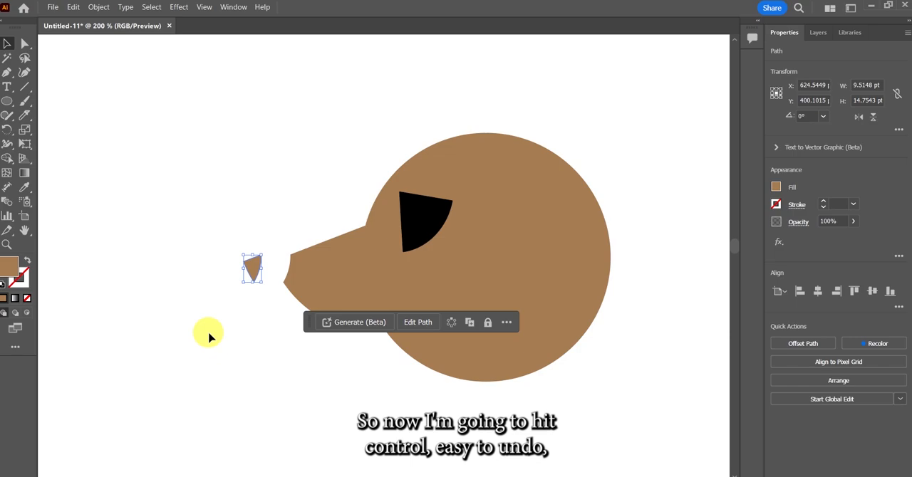
{"action": "key", "text": "ctrl+z"}
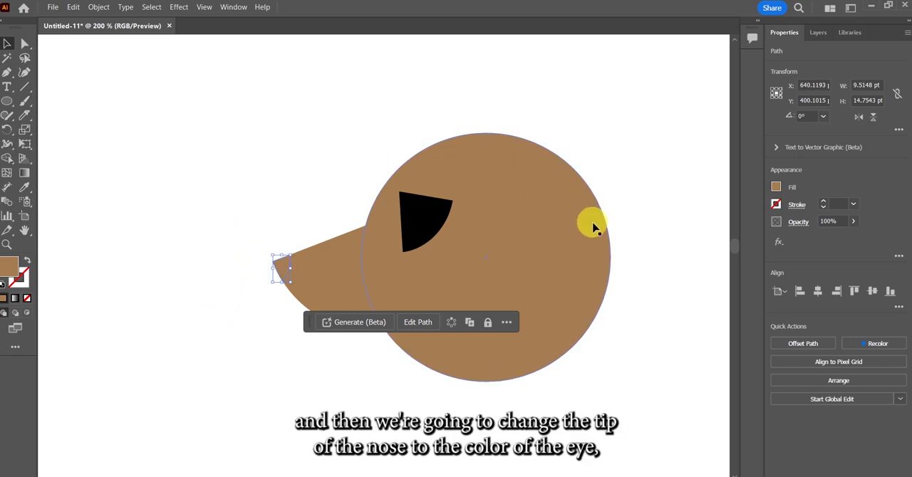
Fill the cut nose tip with black
{"action": "left_click", "coordinate": [776, 187]}
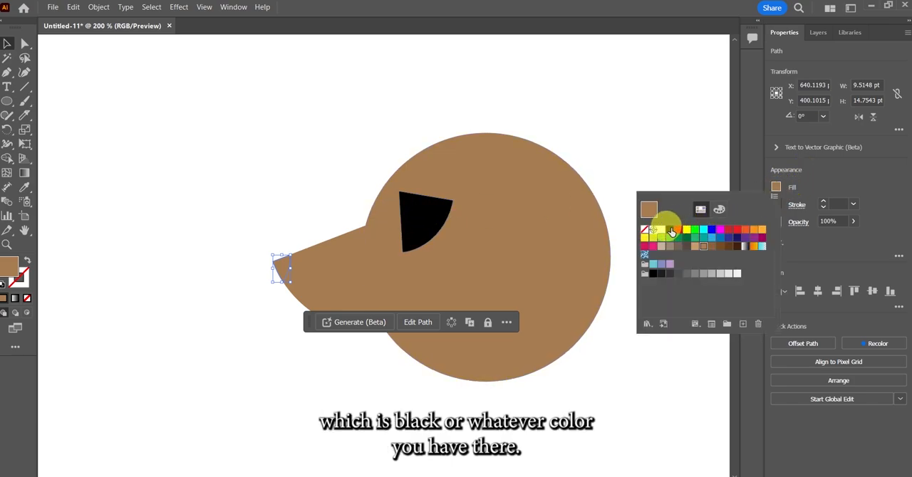
{"action": "left_click", "coordinate": [670, 230]}
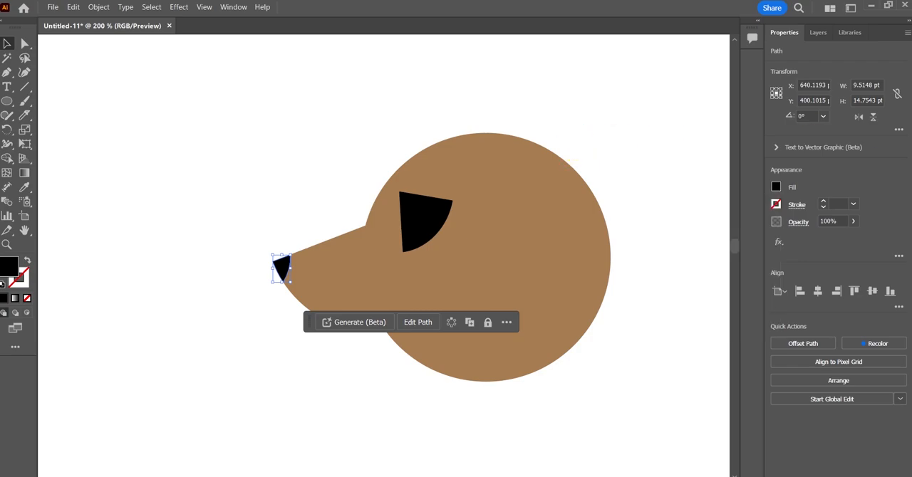
{"action": "left_click", "coordinate": [223, 359]}
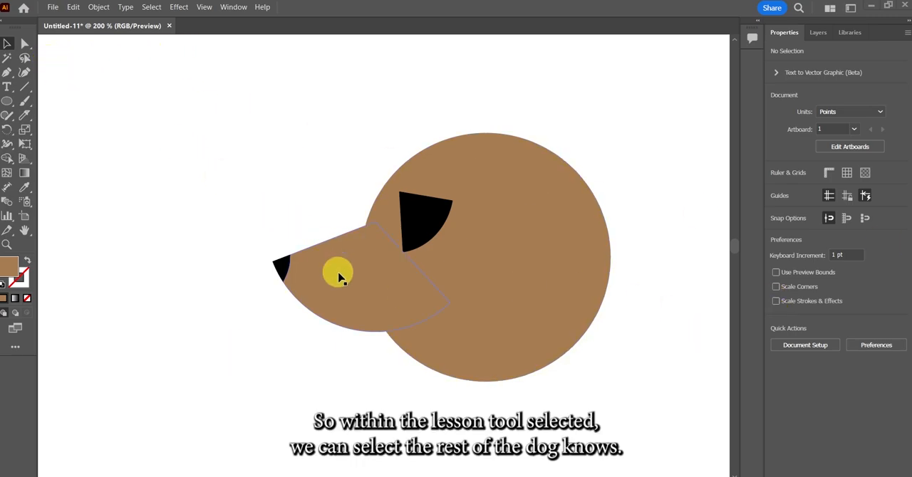
Cut the brown snout in two with a straight Knife cut from its upper edge down to its right anchor point, and deselect the pieces
{"action": "left_click", "coordinate": [338, 277]}
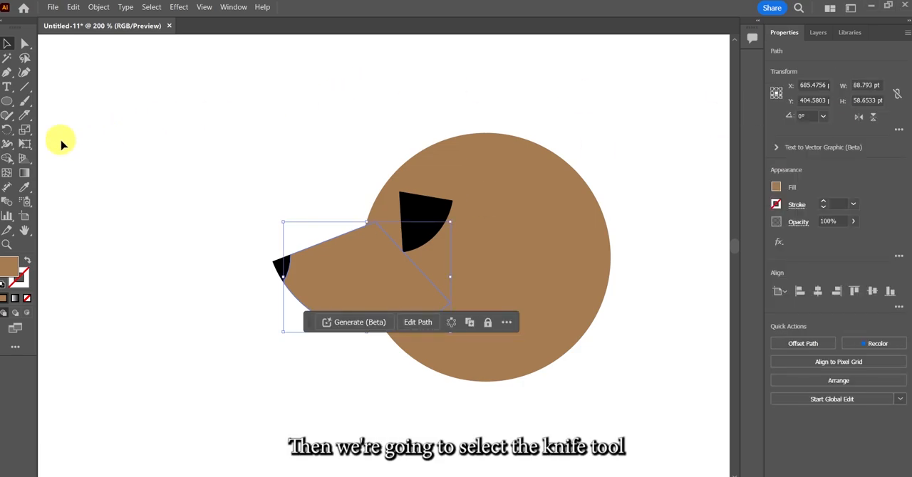
{"action": "left_click", "coordinate": [24, 114]}
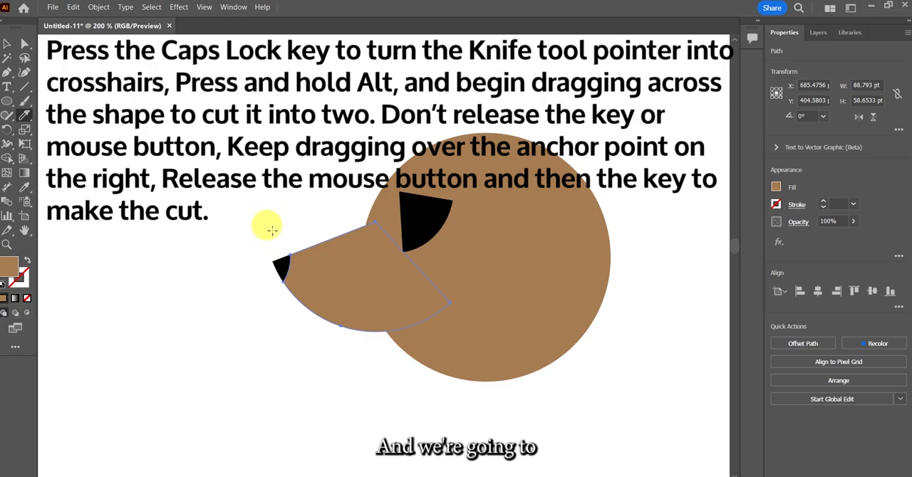
{"action": "left_click_drag", "start_coordinate": [271, 230], "coordinate": [483, 316]}
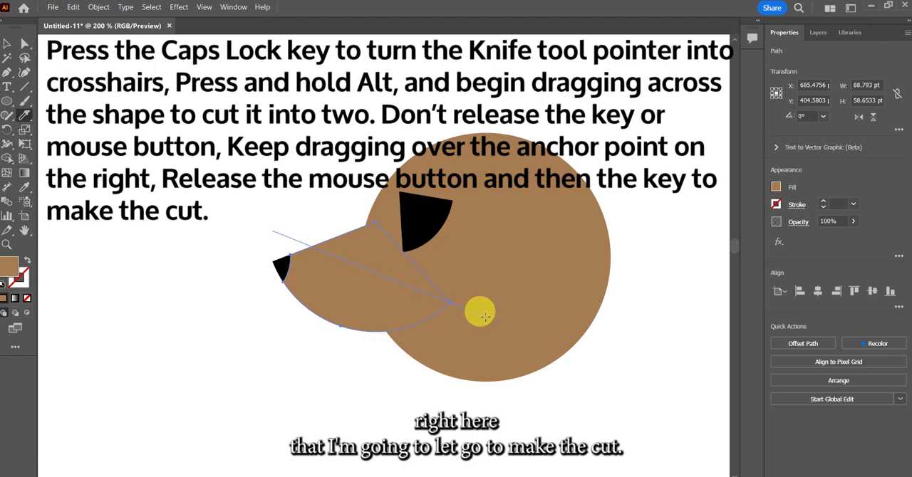
{"action": "left_click_drag", "start_coordinate": [483, 316], "coordinate": [481, 310]}
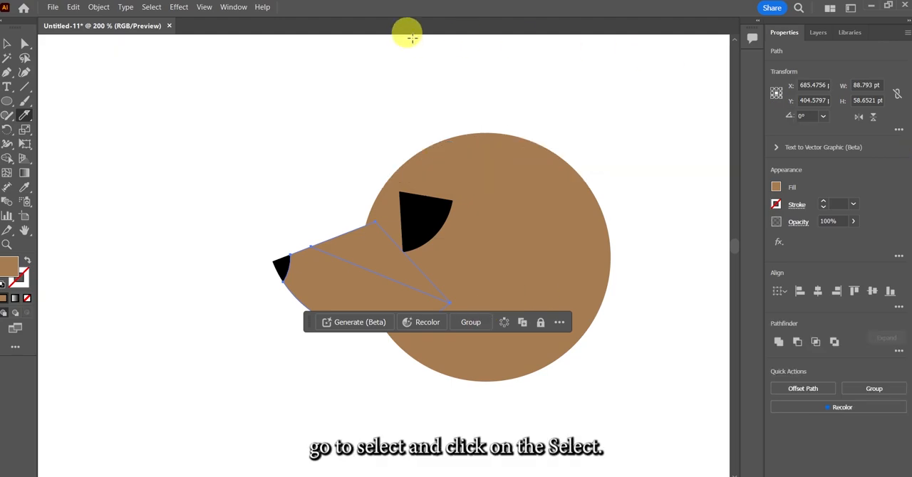
{"action": "left_click", "coordinate": [149, 7]}
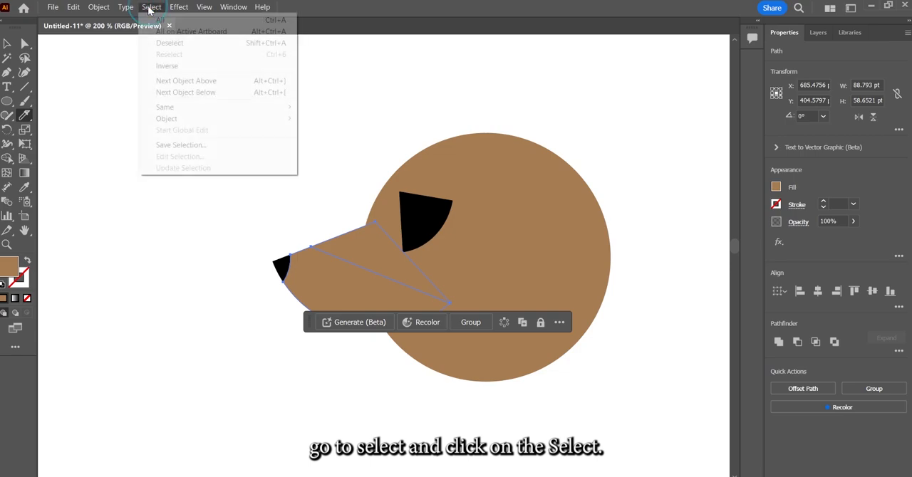
{"action": "left_click", "coordinate": [171, 43]}
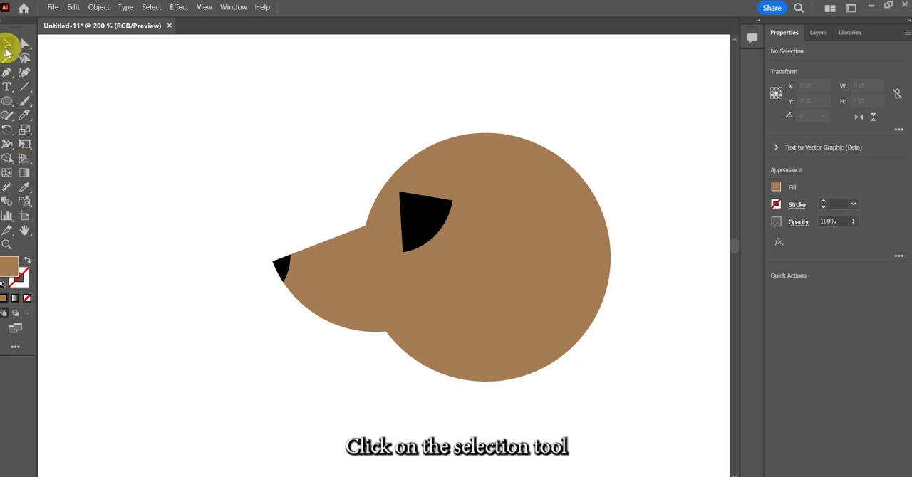
Fill the lower piece of the cut snout with a light brown swatch and deselect it
{"action": "left_click", "coordinate": [7, 43]}
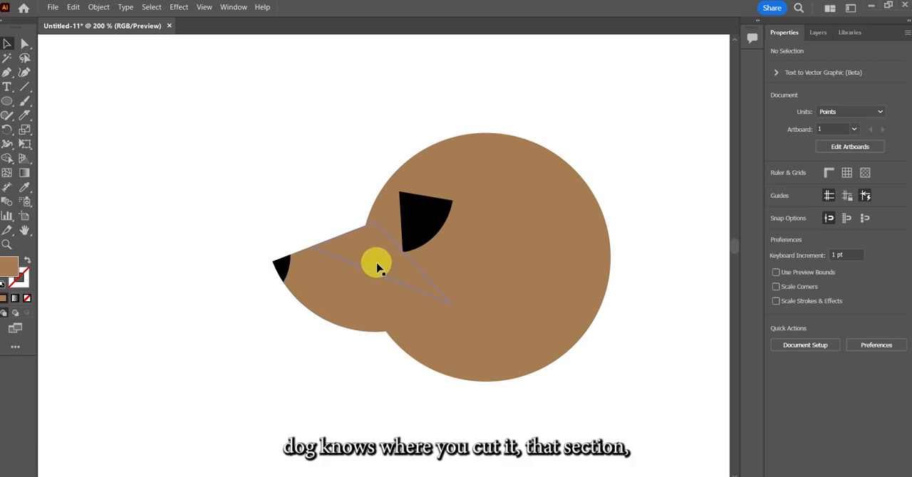
{"action": "left_click", "coordinate": [375, 288]}
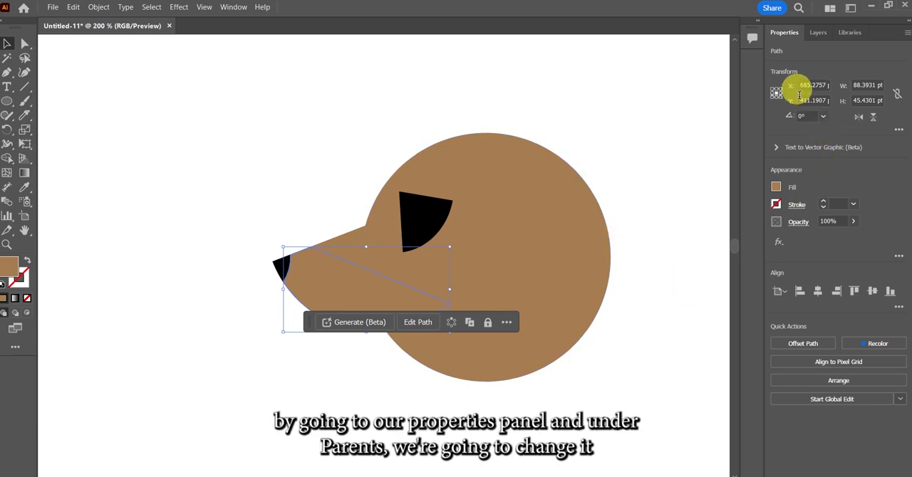
{"action": "left_click", "coordinate": [777, 189]}
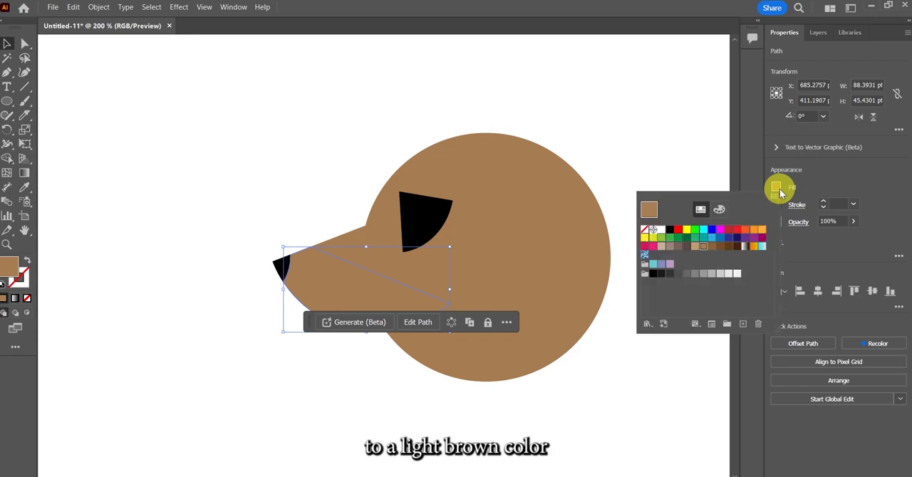
{"action": "left_click", "coordinate": [699, 247]}
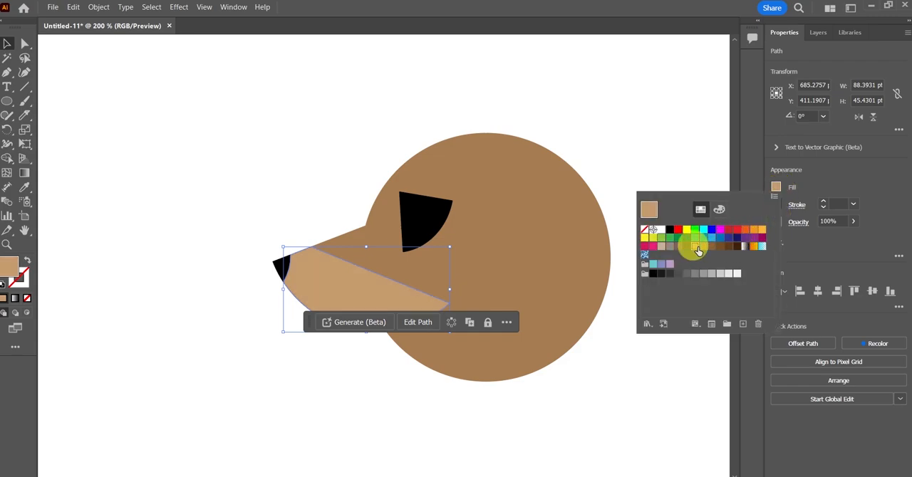
{"action": "left_click", "coordinate": [610, 171]}
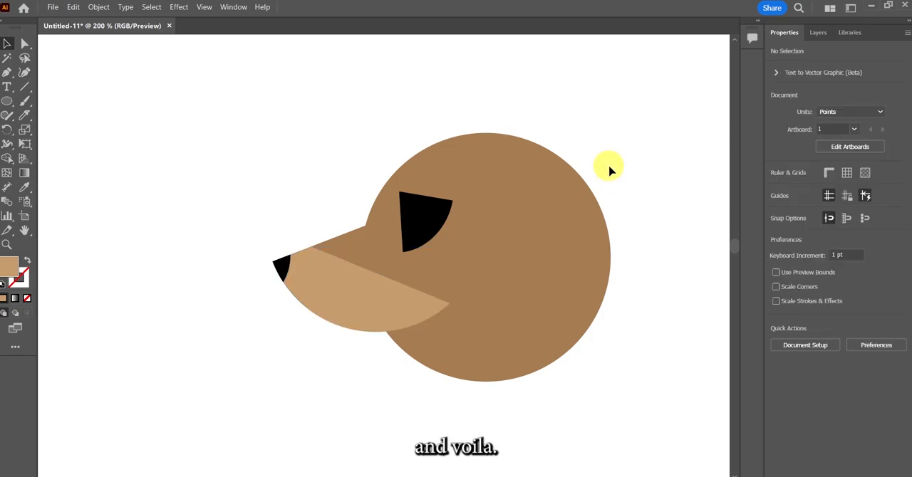